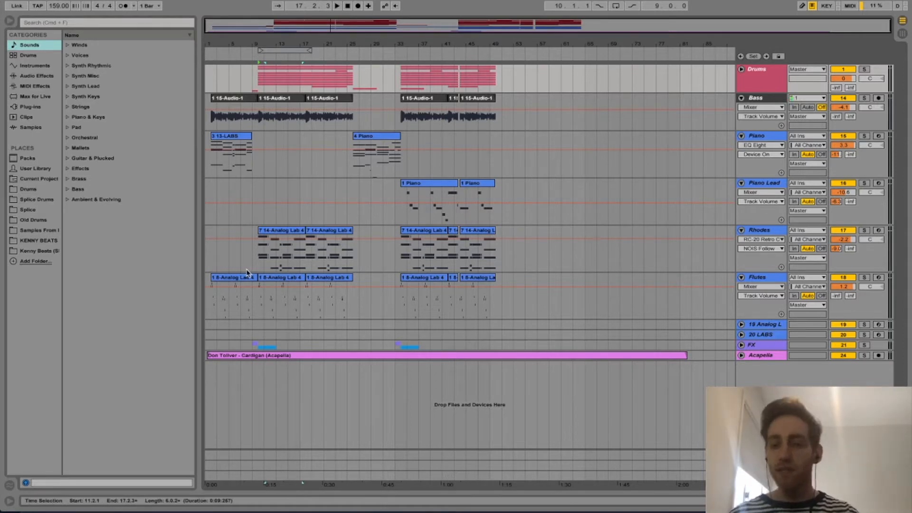
- Play the whole arrangement from bar 1 to about bar 50, stop it, and return the playhead to the start
{"action": "left_click", "coordinate": [338, 7]}
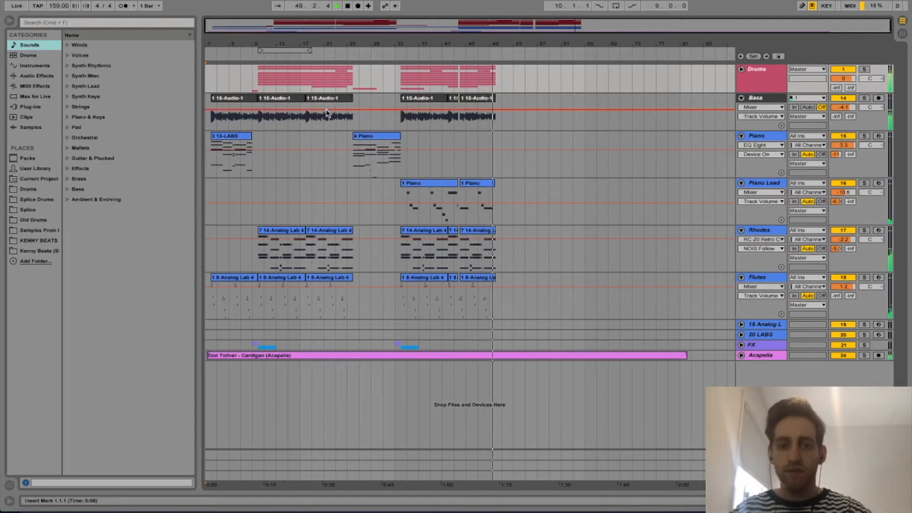
{"action": "key", "text": "space"}
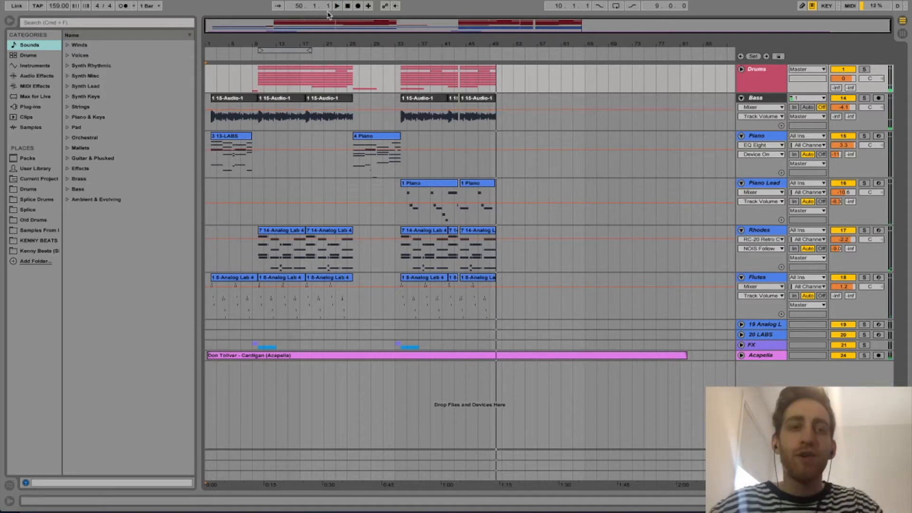
{"action": "left_click", "coordinate": [347, 6]}
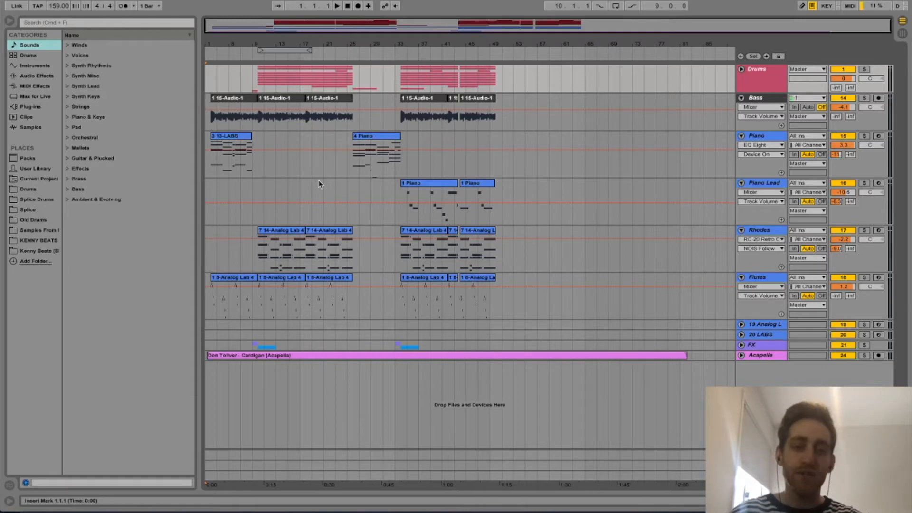
- Solo the Piano and Acapella tracks and play them from the start of the second piano clip at bar 26
{"action": "left_click_drag", "start_coordinate": [336, 43], "coordinate": [336, 106]}
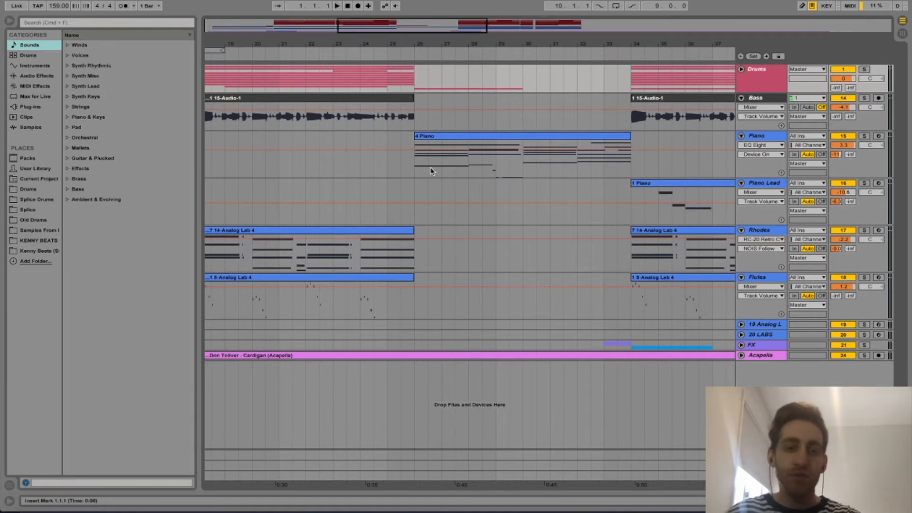
{"action": "left_click", "coordinate": [414, 169]}
{"action": "left_click", "coordinate": [863, 136]}
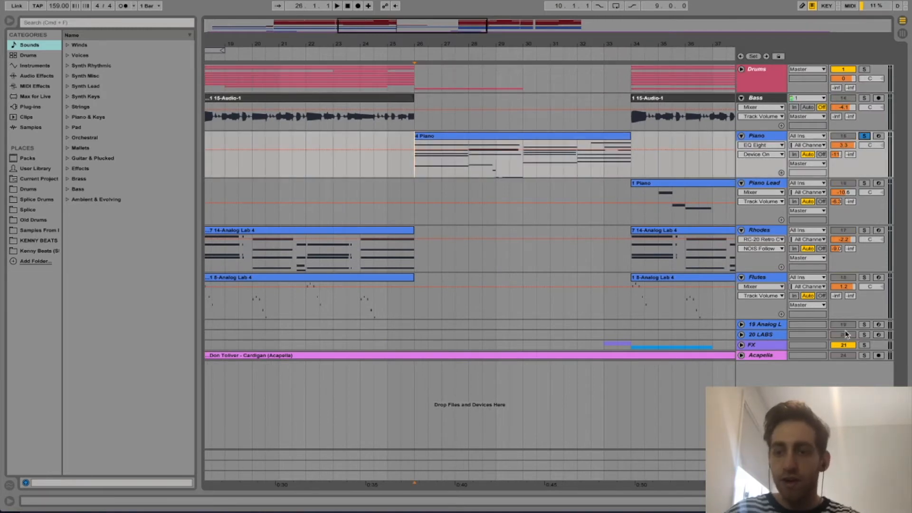
{"action": "key", "text": "space"}
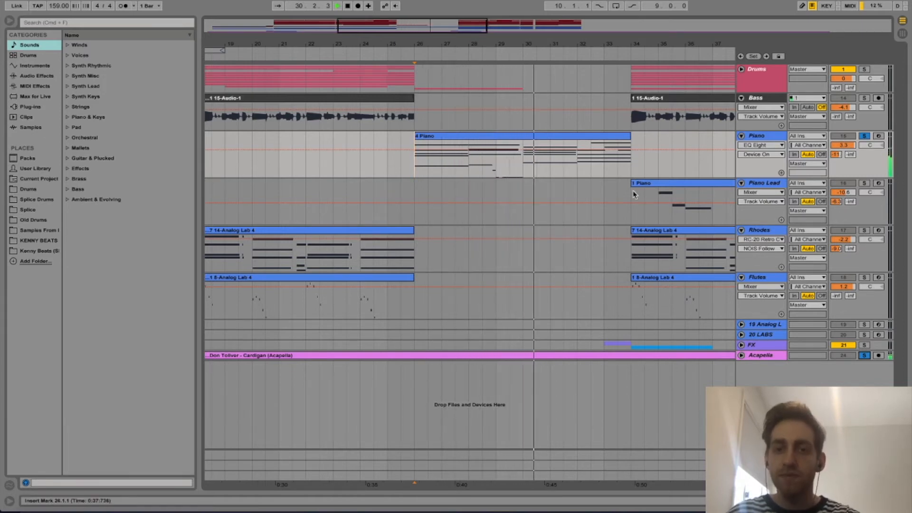
{"action": "left_click_drag", "start_coordinate": [537, 44], "coordinate": [536, 29]}
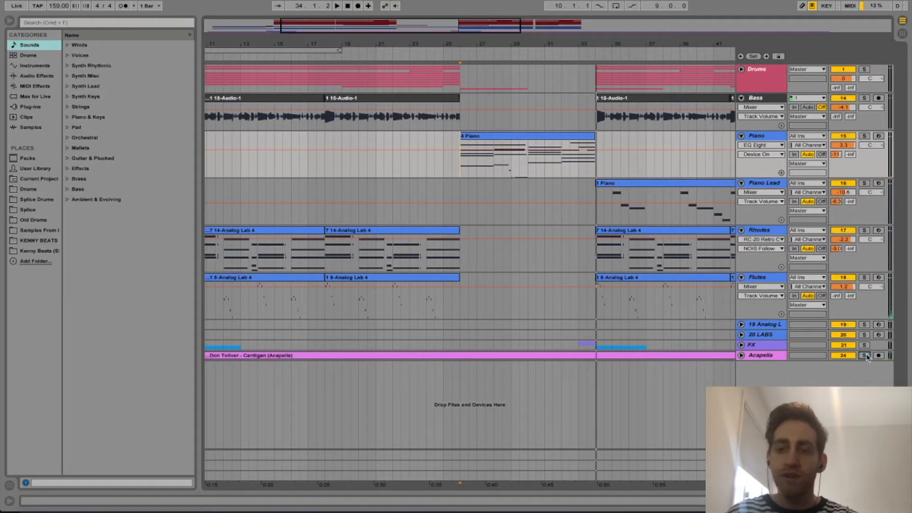
- Open the second Piano clip's notes, examine its chords and low bass notes, and close the note editor
{"action": "double_click", "coordinate": [527, 157]}
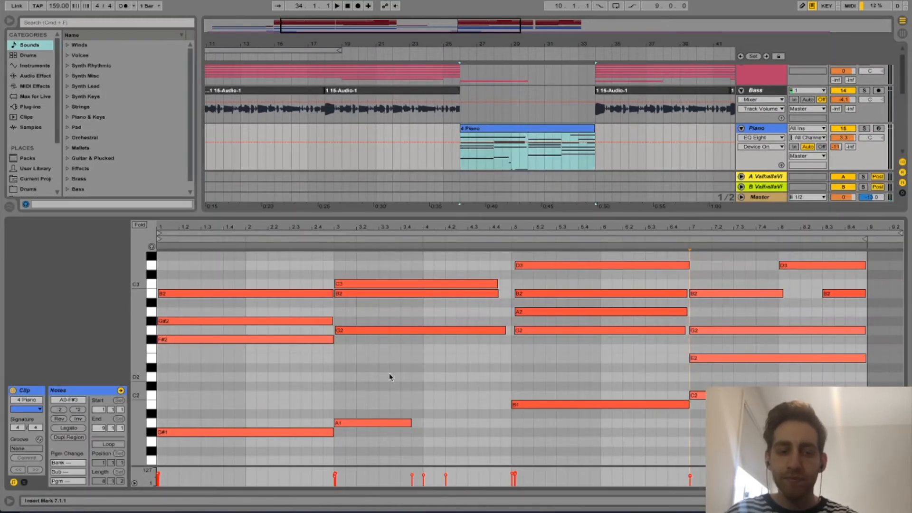
{"action": "scroll", "coordinate": [277, 393], "scroll_direction": "down", "scroll_amount": 10}
{"action": "scroll", "coordinate": [252, 369], "scroll_direction": "up", "scroll_amount": 4}
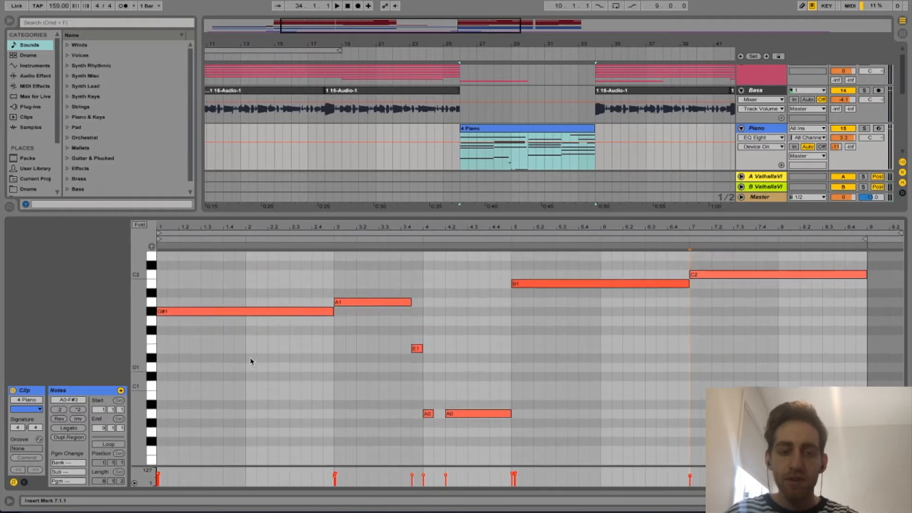
{"action": "scroll", "coordinate": [258, 362], "scroll_direction": "up", "scroll_amount": 5}
{"action": "scroll", "coordinate": [262, 361], "scroll_direction": "down", "scroll_amount": 4}
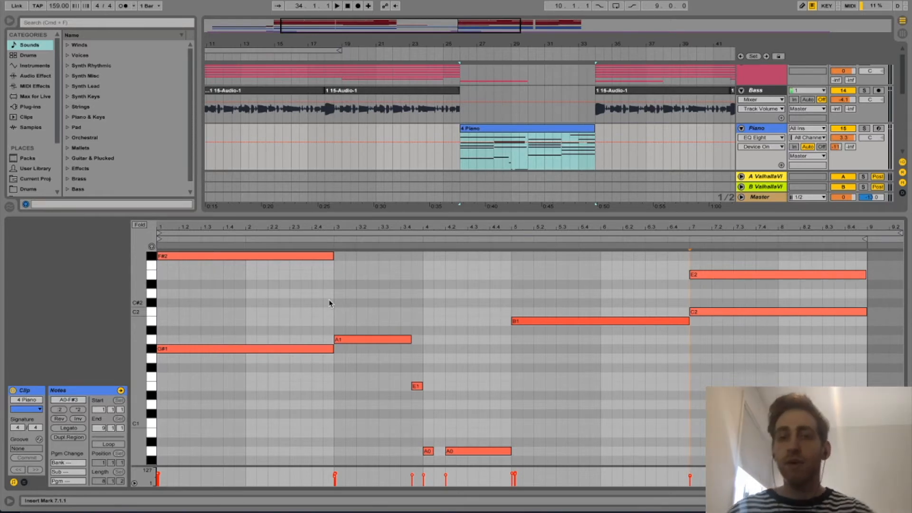
{"action": "double_click", "coordinate": [507, 214]}
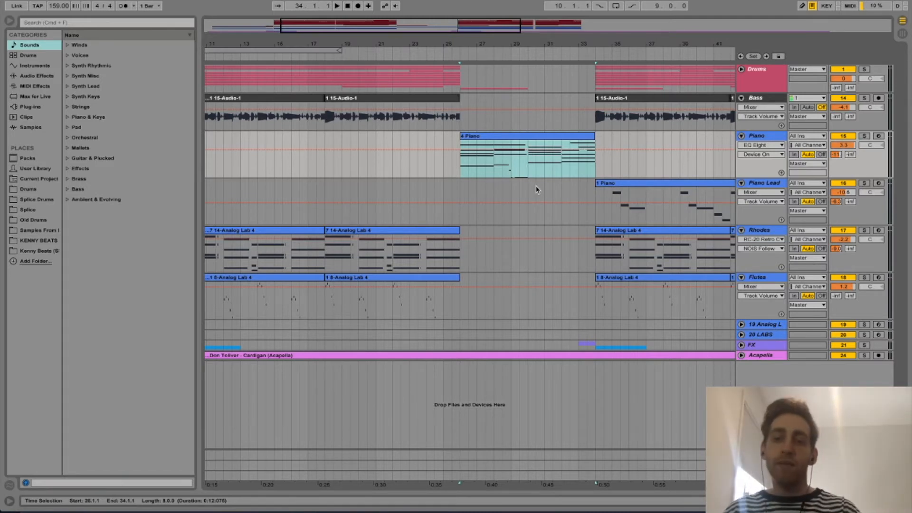
- Show the Rhodes track's device chain and inspect the RC-20 Retro Color settings, closing the plug-in window when done
{"action": "left_click", "coordinate": [451, 197]}
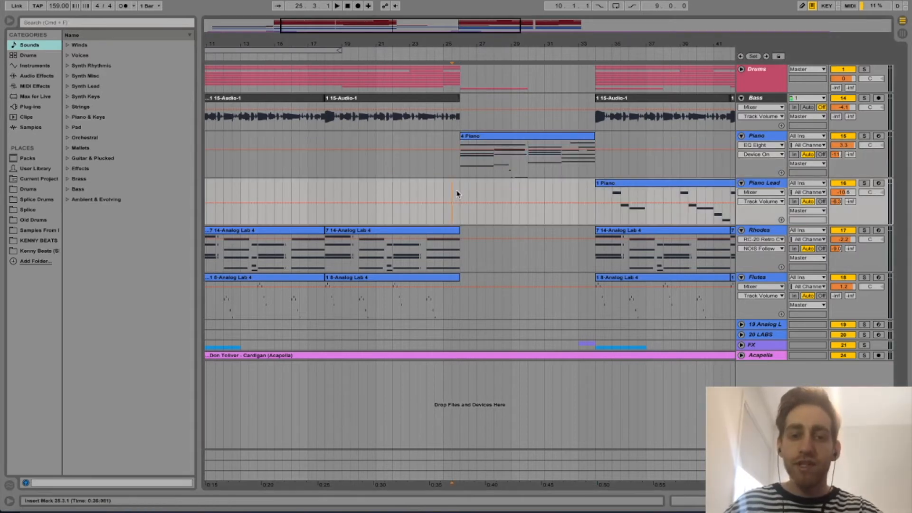
{"action": "left_click_drag", "start_coordinate": [405, 44], "coordinate": [405, 14]}
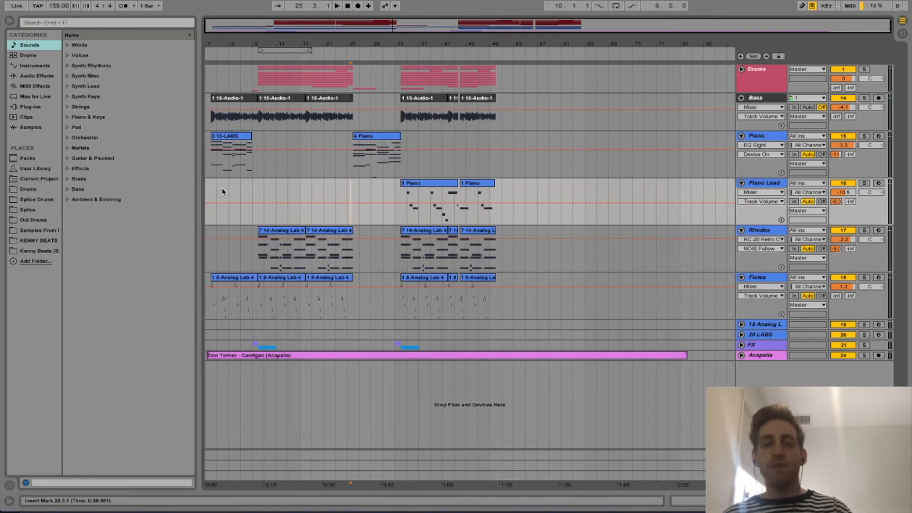
{"action": "double_click", "coordinate": [763, 231]}
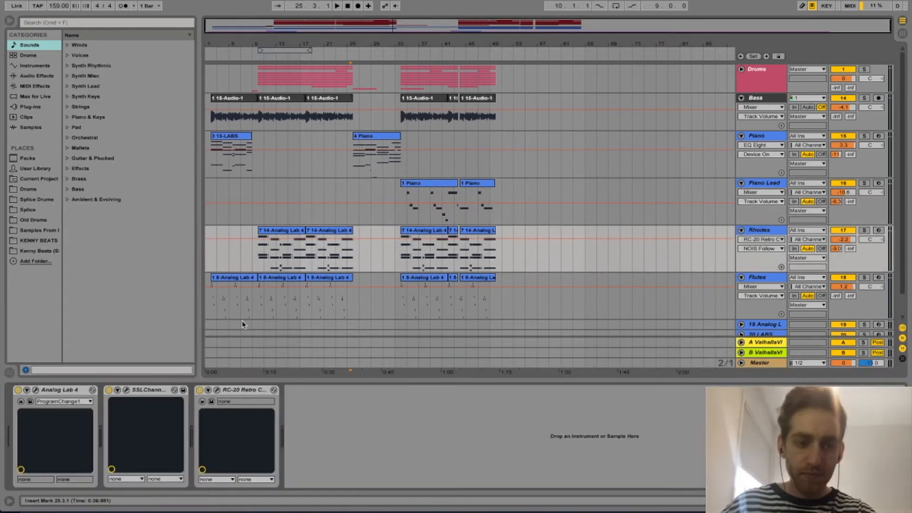
{"action": "left_click", "coordinate": [217, 389]}
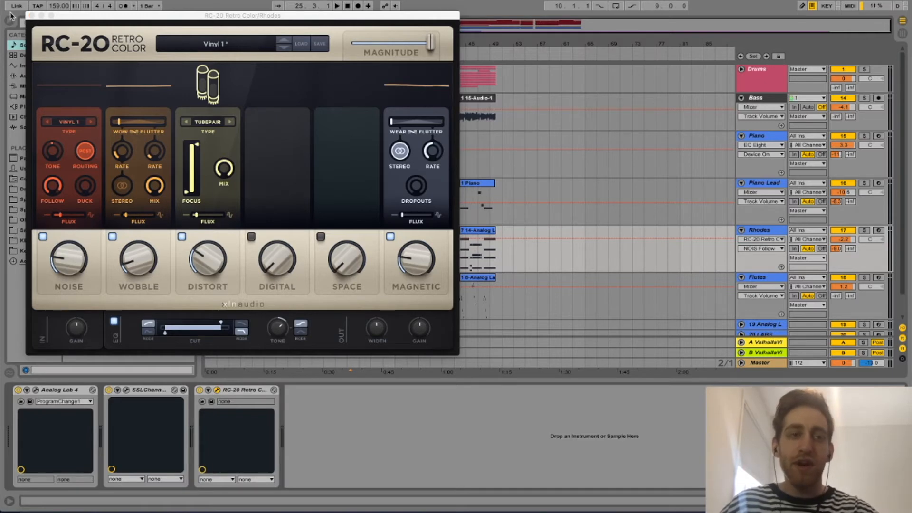
{"action": "left_click", "coordinate": [31, 16]}
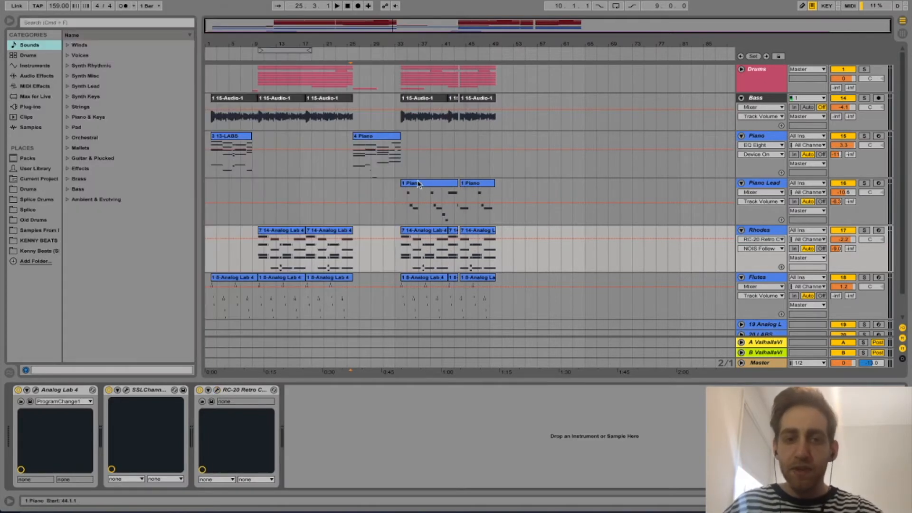
- Solo the Piano track, play it from bar 25, and compare the sound with EQ Eight bypassed and enabled before unsoloing
{"action": "left_click", "coordinate": [348, 141]}
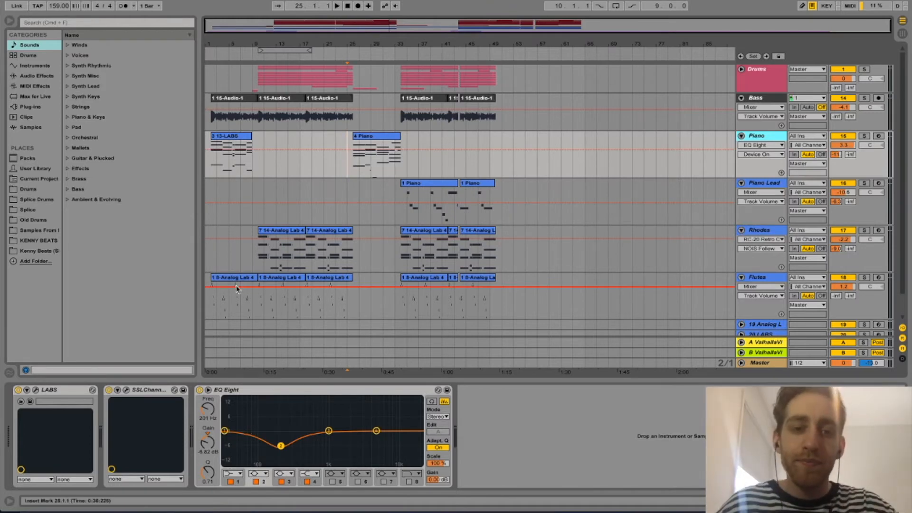
{"action": "left_click", "coordinate": [864, 136]}
{"action": "key", "text": "space"}
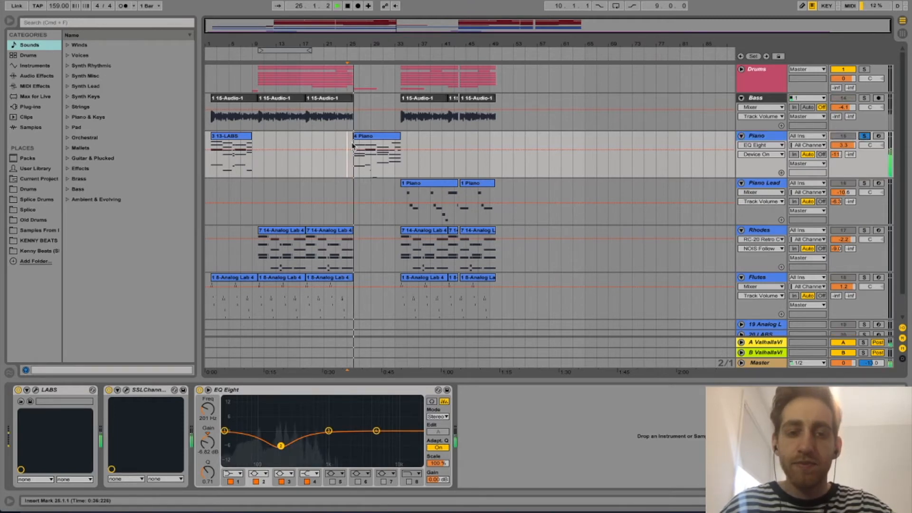
{"action": "left_click", "coordinate": [200, 390]}
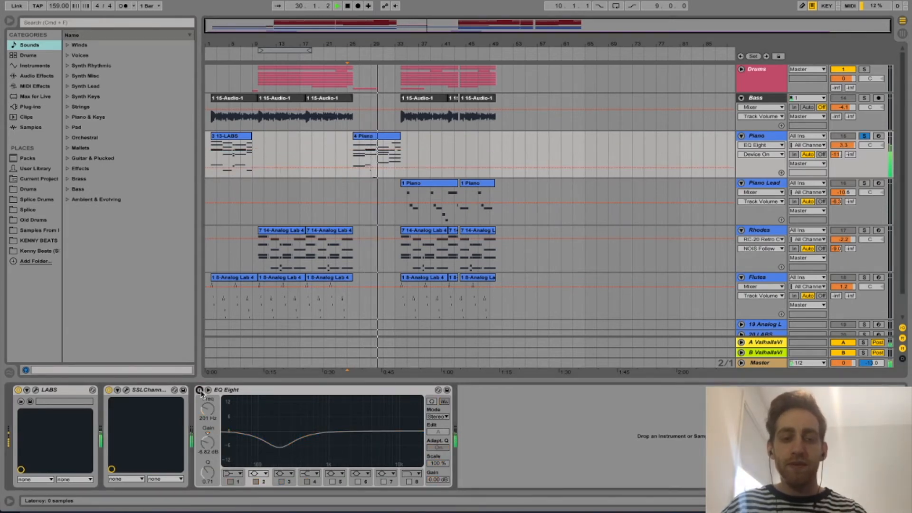
{"action": "left_click", "coordinate": [200, 390]}
{"action": "left_click", "coordinate": [200, 391]}
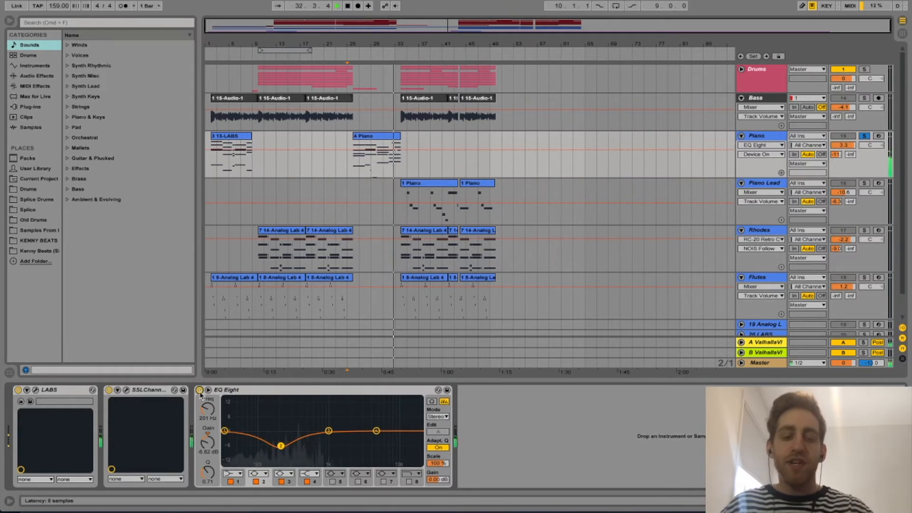
{"action": "left_click", "coordinate": [378, 379]}
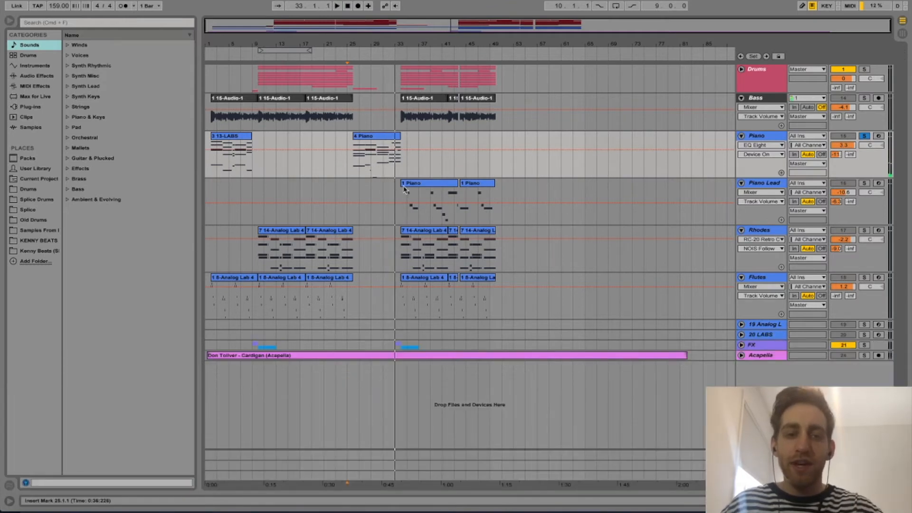
{"action": "left_click", "coordinate": [864, 136]}
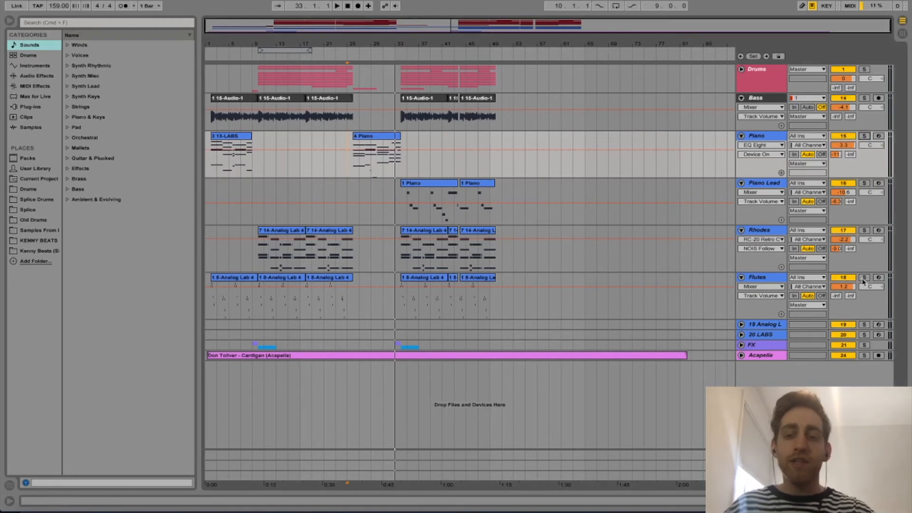
- Solo the Flutes track and play it from bar 34
{"action": "left_click_drag", "start_coordinate": [397, 39], "coordinate": [398, 40]}
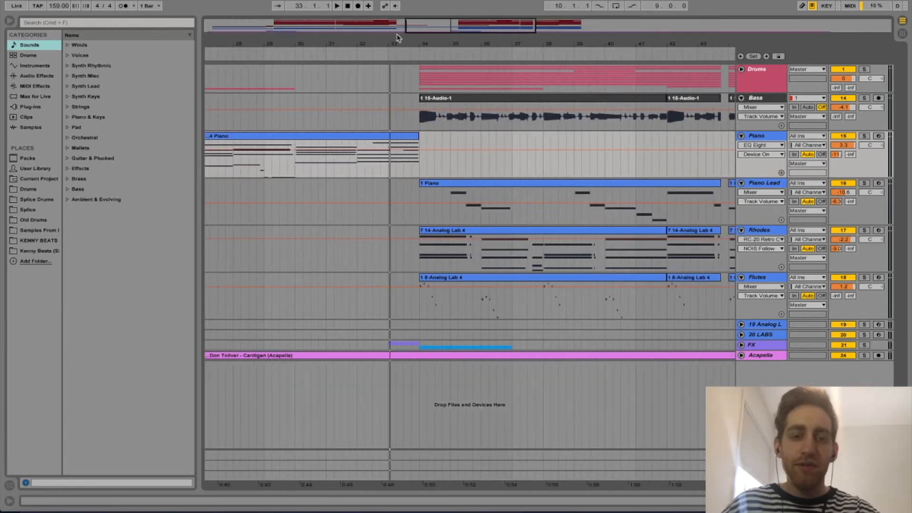
{"action": "left_click", "coordinate": [420, 301]}
{"action": "left_click", "coordinate": [864, 277]}
{"action": "key", "text": "space"}
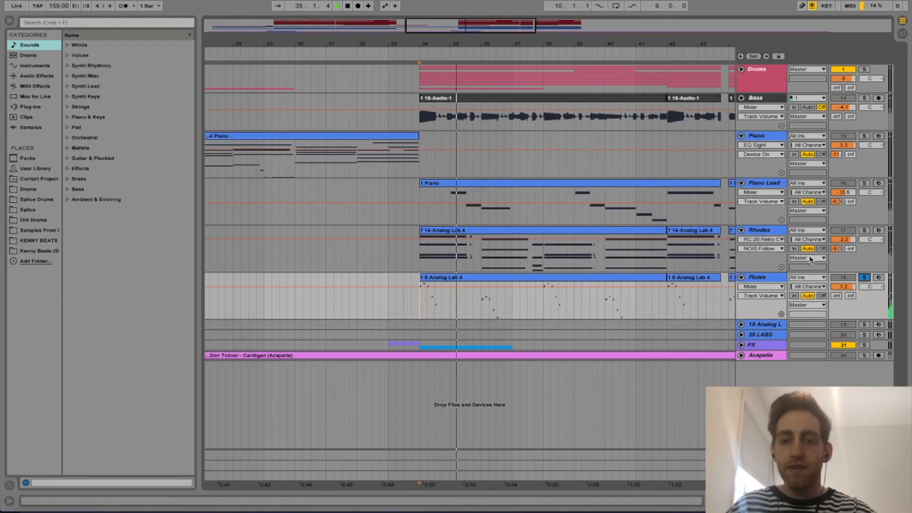
- Move EQ Eight ahead of the Ping Pong Delay in the Flutes device chain, hide the devices, and unsolo the track
{"action": "double_click", "coordinate": [759, 277]}
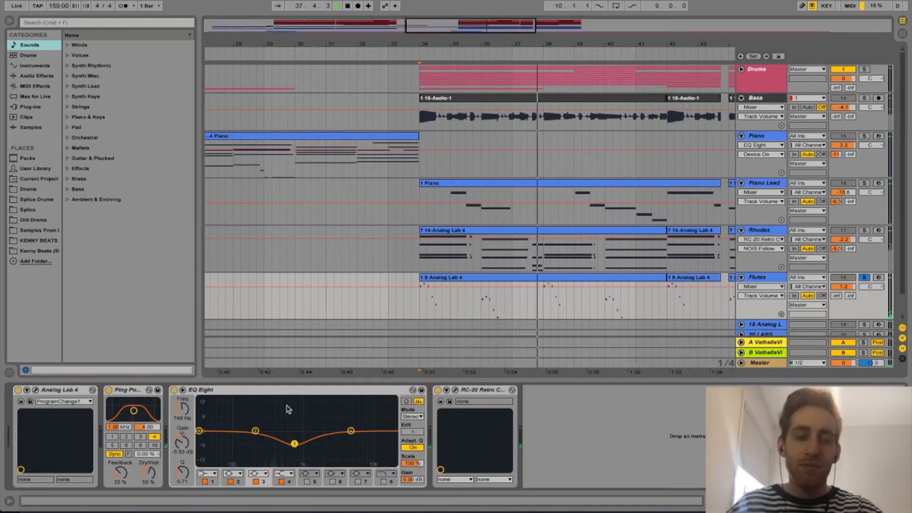
{"action": "left_click", "coordinate": [266, 400]}
{"action": "left_click_drag", "start_coordinate": [95, 400], "coordinate": [96, 400]}
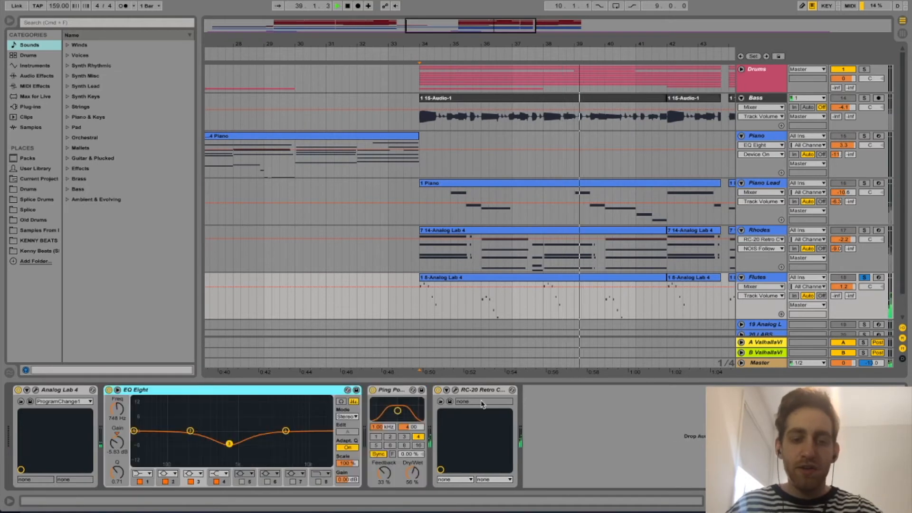
{"action": "key", "text": "super+alt+l"}
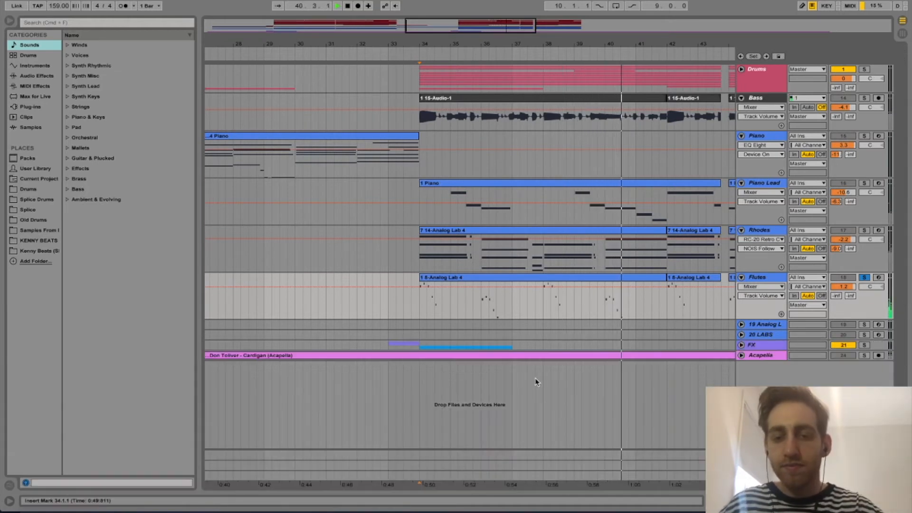
{"action": "left_click", "coordinate": [864, 278]}
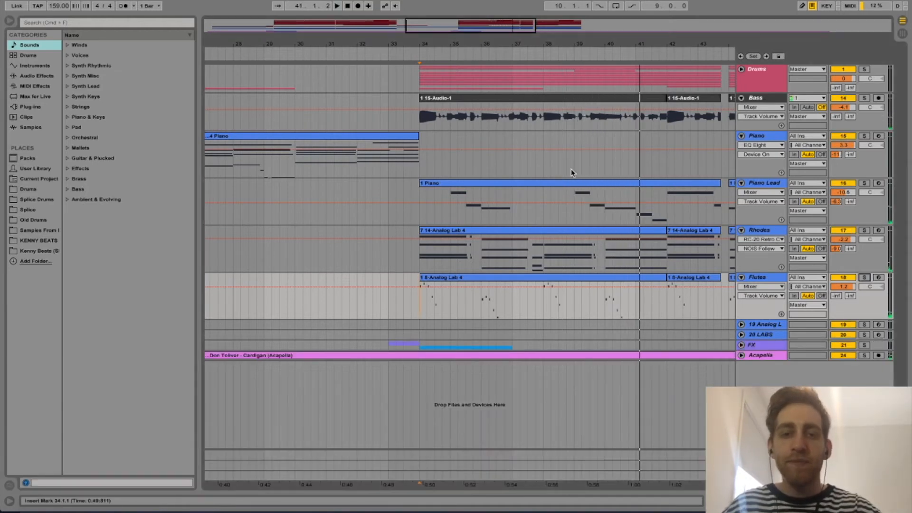
- Solo the Bass track and play its first audio clip from bar 2
{"action": "scroll", "coordinate": [338, 104], "scroll_direction": "left", "scroll_amount": 15}
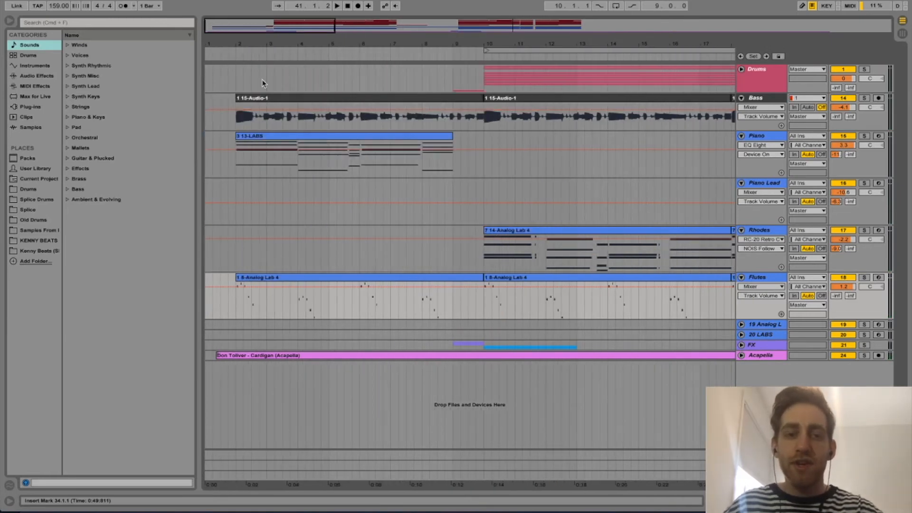
{"action": "left_click", "coordinate": [230, 96]}
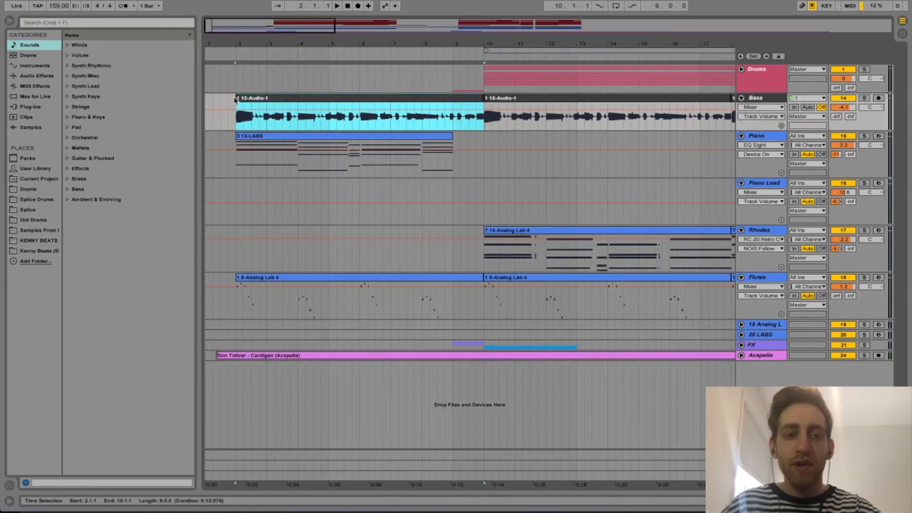
{"action": "left_click", "coordinate": [879, 99]}
{"action": "left_click", "coordinate": [864, 98]}
{"action": "key", "text": "space"}
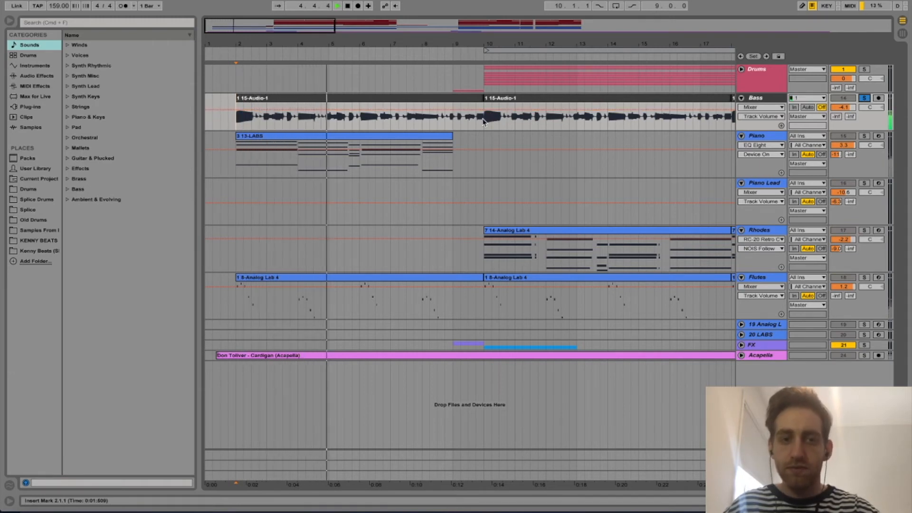
- Inspect the Bass track's device chain with SSLChannel and RC-20, hide it, stop playback, and unsolo the track
{"action": "left_click", "coordinate": [756, 100]}
{"action": "double_click", "coordinate": [758, 98]}
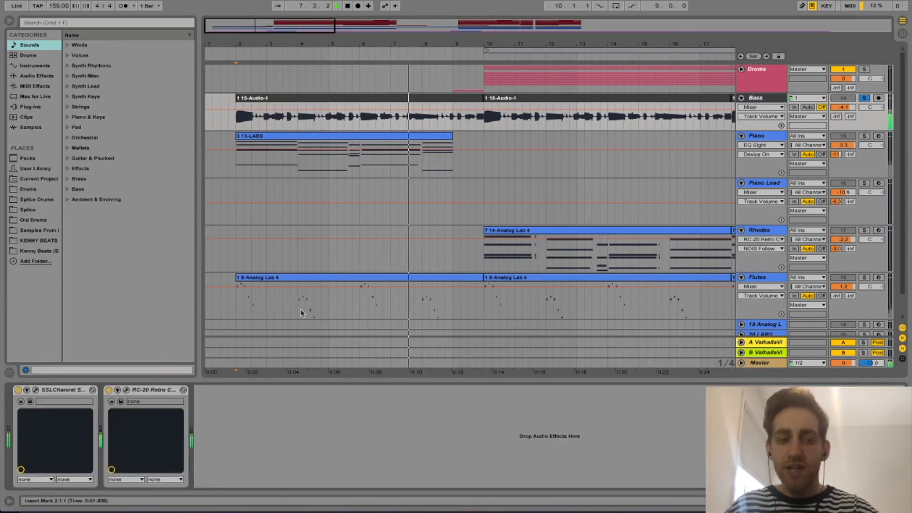
{"action": "left_click", "coordinate": [383, 378]}
{"action": "key", "text": "space"}
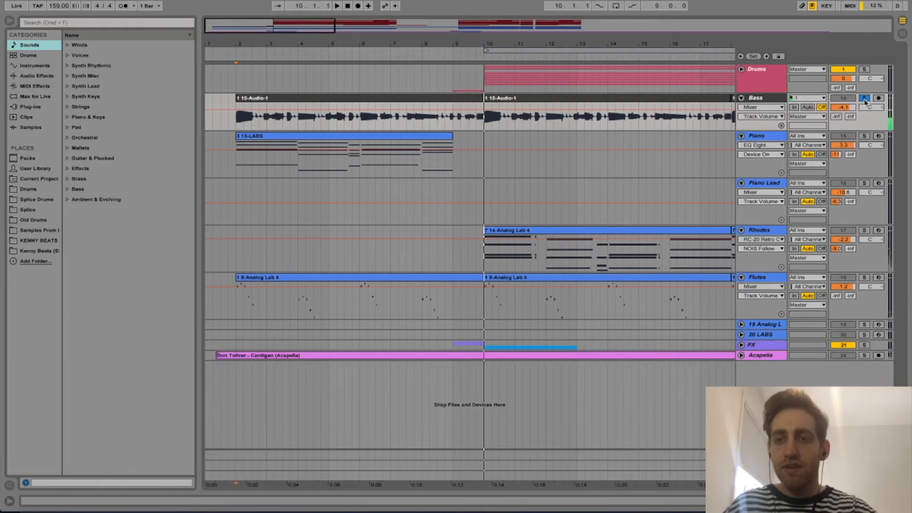
{"action": "left_click", "coordinate": [864, 99]}
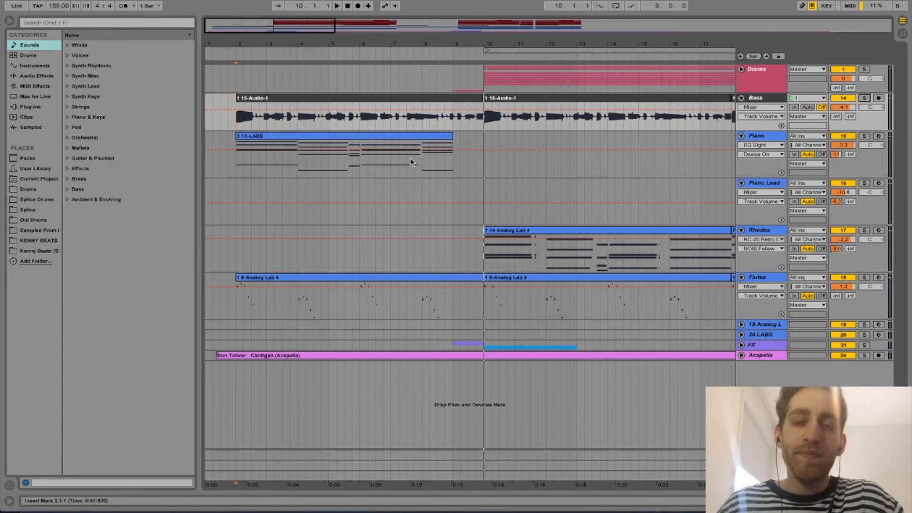
- Expand the FX group, solo its Rev track, and play from bar 8.4, ahead of the REVERSE1 clip
{"action": "mouse_move", "coordinate": [445, 45]}
{"action": "left_mouse_down"}
{"action": "mouse_move", "coordinate": [446, 69]}
{"action": "mouse_move", "coordinate": [447, 33]}
{"action": "left_mouse_up"}
{"action": "left_click_drag", "start_coordinate": [375, 42], "coordinate": [375, 81]}
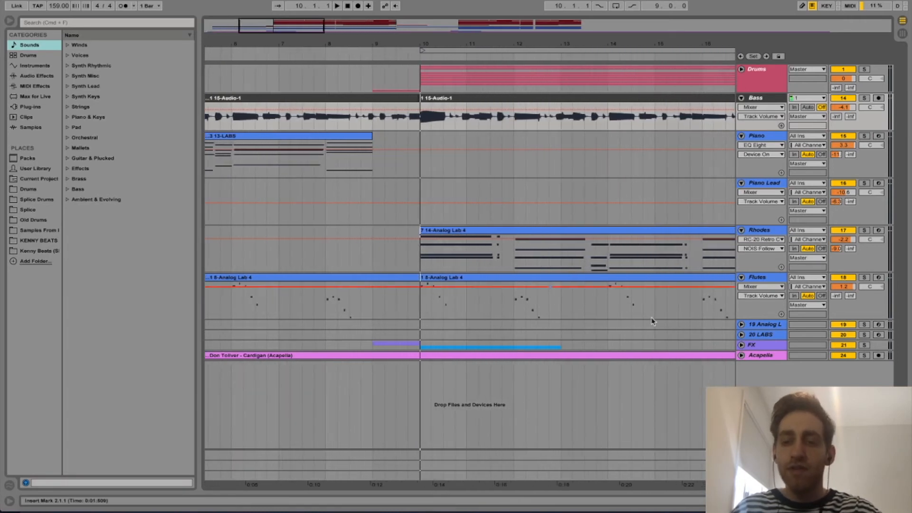
{"action": "left_click", "coordinate": [741, 345]}
{"action": "left_click", "coordinate": [361, 384]}
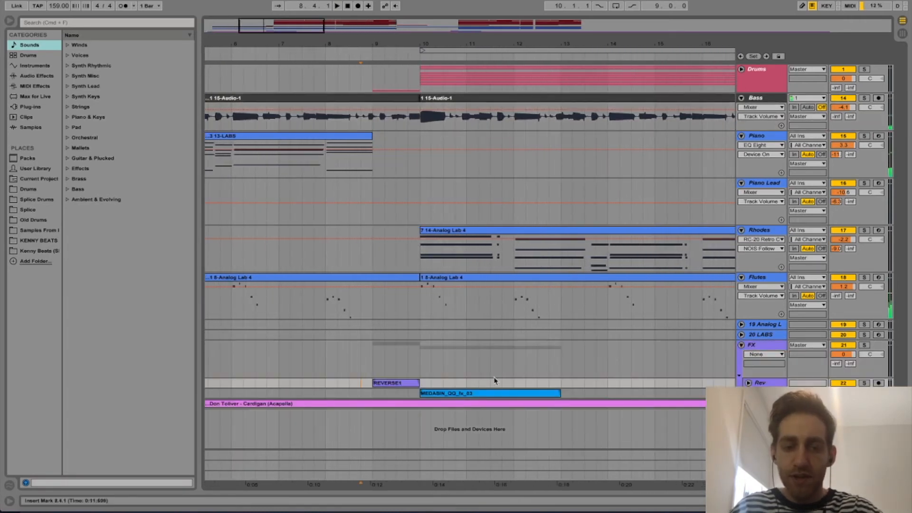
{"action": "left_click", "coordinate": [863, 383]}
{"action": "key", "text": "space"}
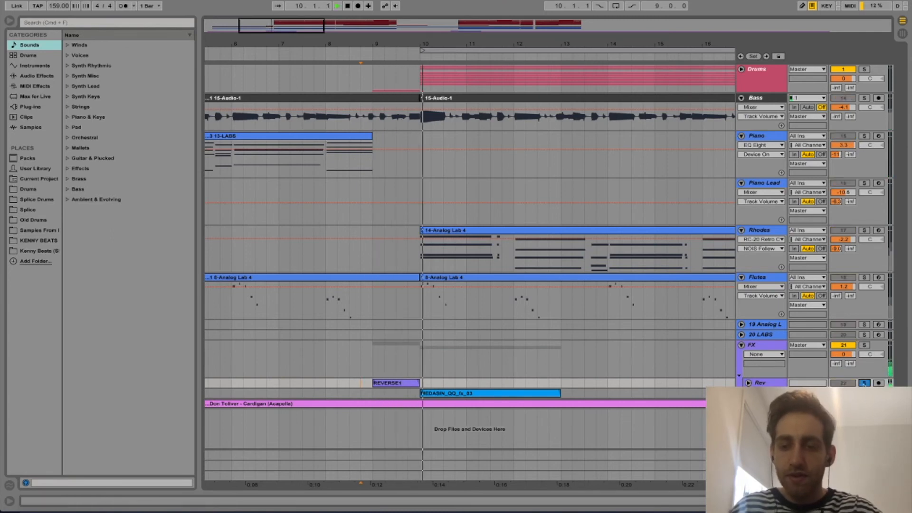
- Unsolo the Rev track, solo the track below it, and play the MEDASIN_QQ_fx_03 clip from just before bar 10
{"action": "left_click", "coordinate": [864, 383]}
{"action": "left_click", "coordinate": [863, 393]}
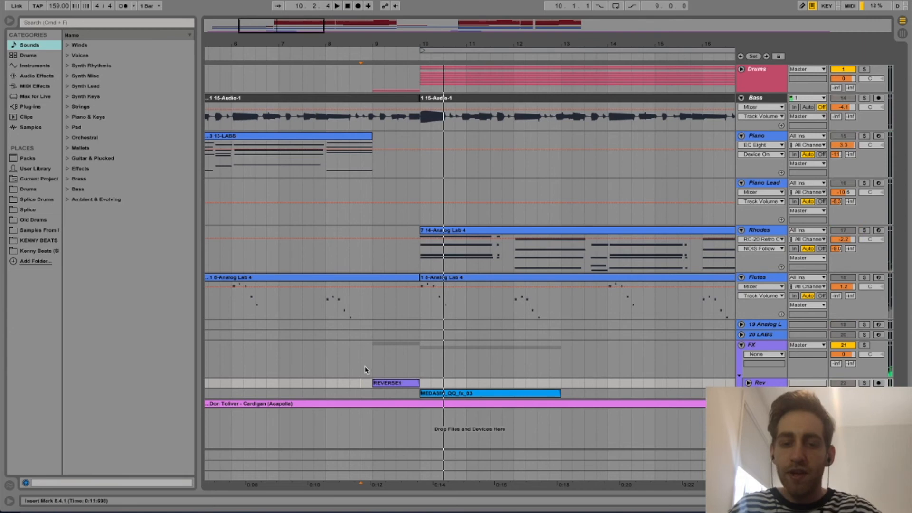
{"action": "left_click", "coordinate": [412, 393]}
{"action": "key", "text": "space"}
- Solo the Rev track again and play it from bar 9, unsolo it, and collapse the FX group
{"action": "left_click", "coordinate": [864, 383]}
{"action": "left_click", "coordinate": [373, 368]}
{"action": "key", "text": "space"}
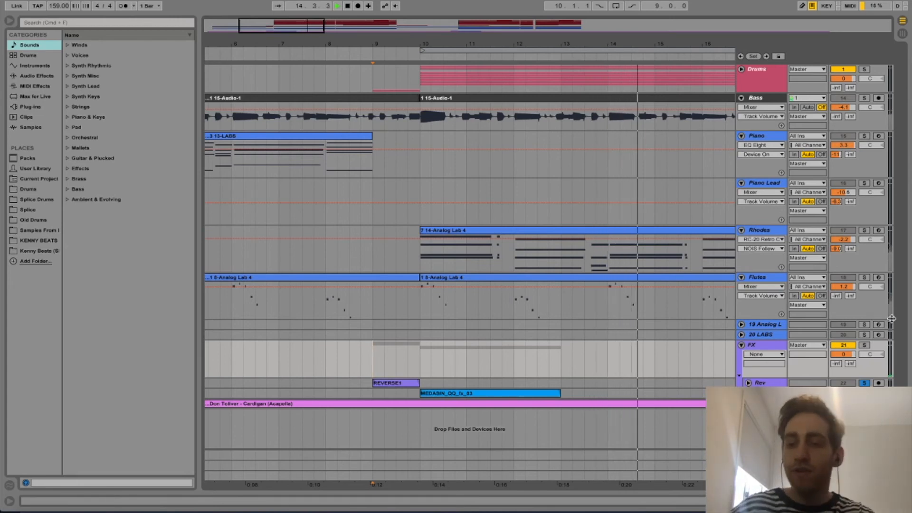
{"action": "left_click", "coordinate": [864, 383]}
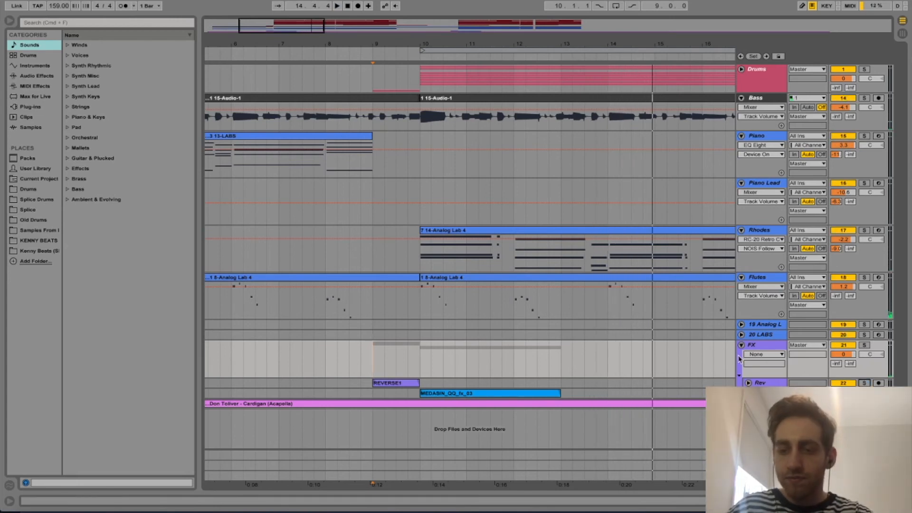
{"action": "left_click", "coordinate": [741, 344]}
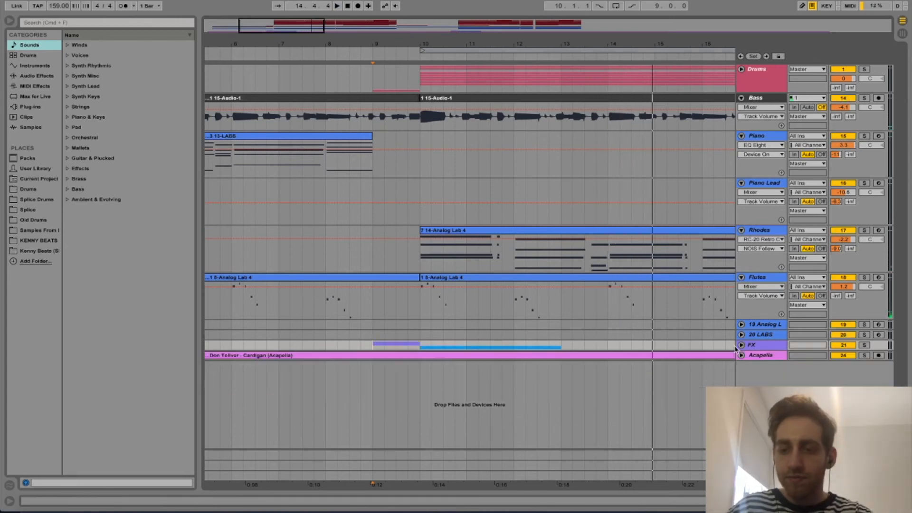
- Expand the Drums group to show its full drum section and select the Hats track
{"action": "left_click", "coordinate": [740, 70]}
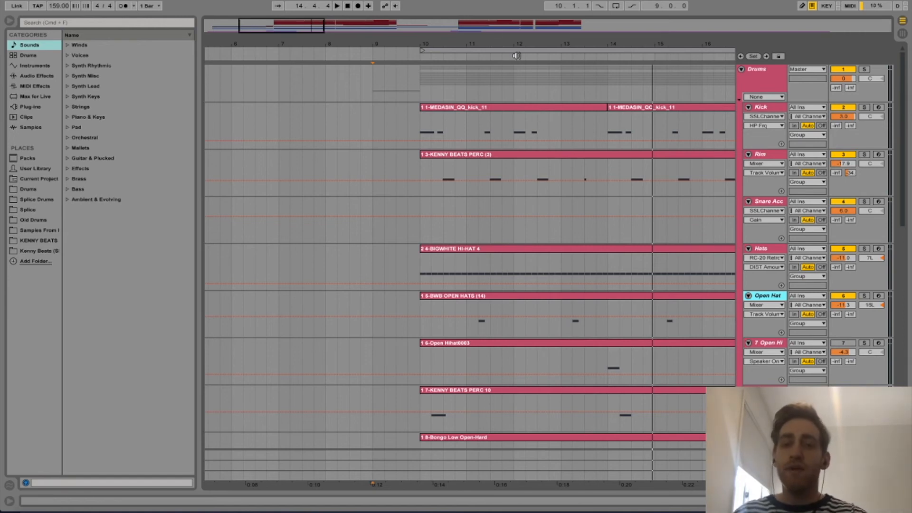
{"action": "left_click_drag", "start_coordinate": [494, 44], "coordinate": [494, 20]}
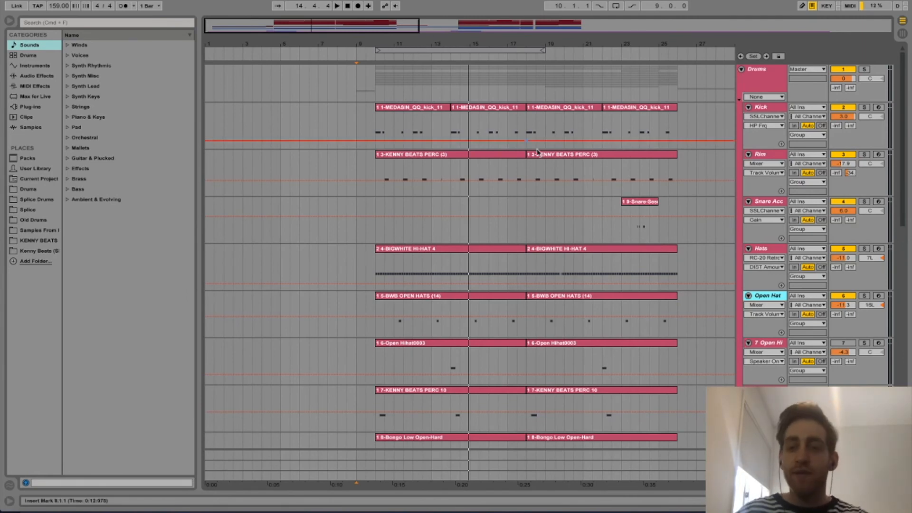
{"action": "left_click", "coordinate": [608, 252]}
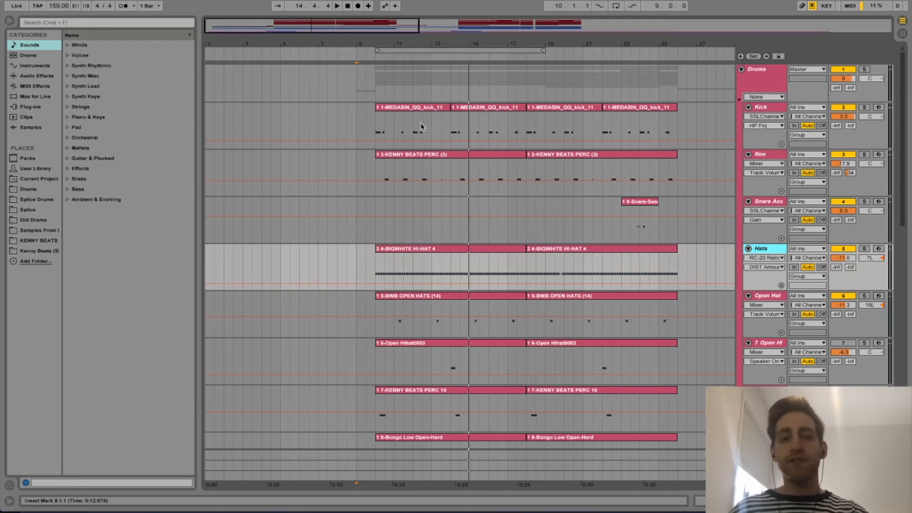
- Open the first KENNY BEATS PERC (3) clip on the Rim track and view its notes across bars 10 to 16
{"action": "double_click", "coordinate": [421, 155]}
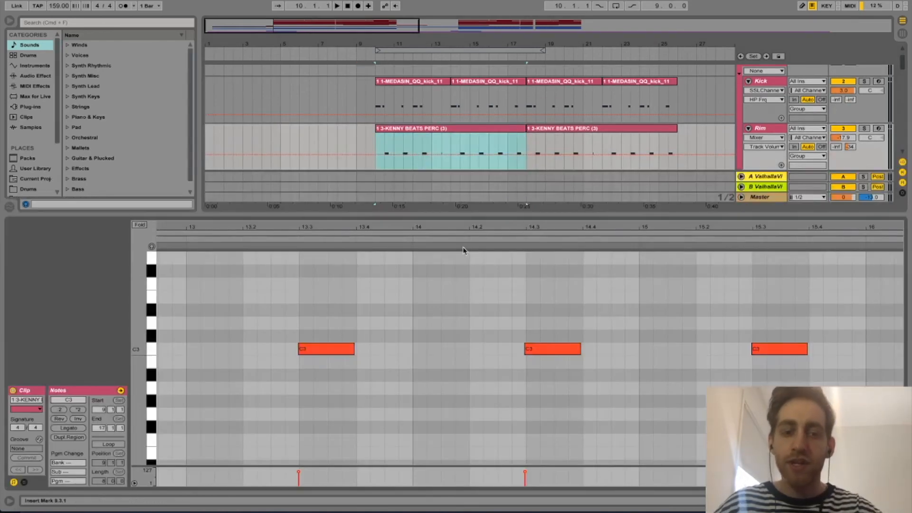
{"action": "left_click", "coordinate": [336, 232]}
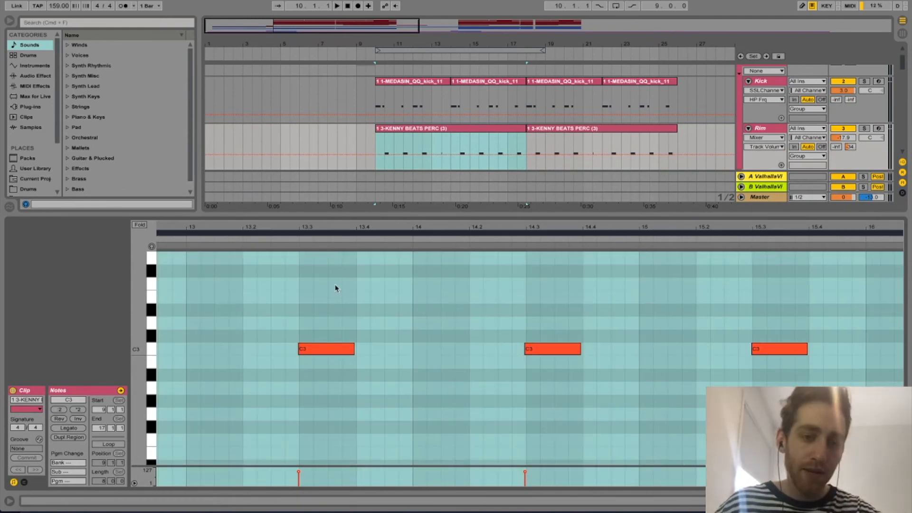
{"action": "left_click_drag", "start_coordinate": [324, 225], "coordinate": [523, 227]}
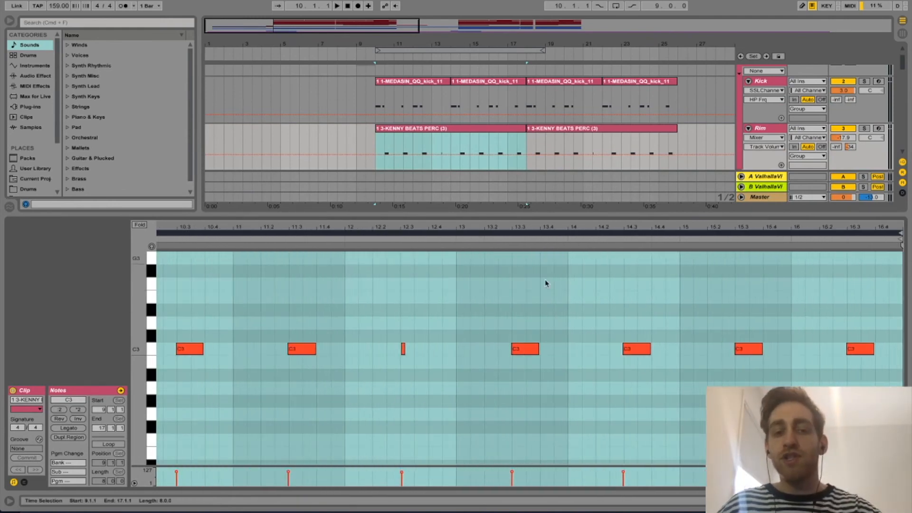
{"action": "key", "text": "super+a"}
{"action": "left_click", "coordinate": [481, 274]}
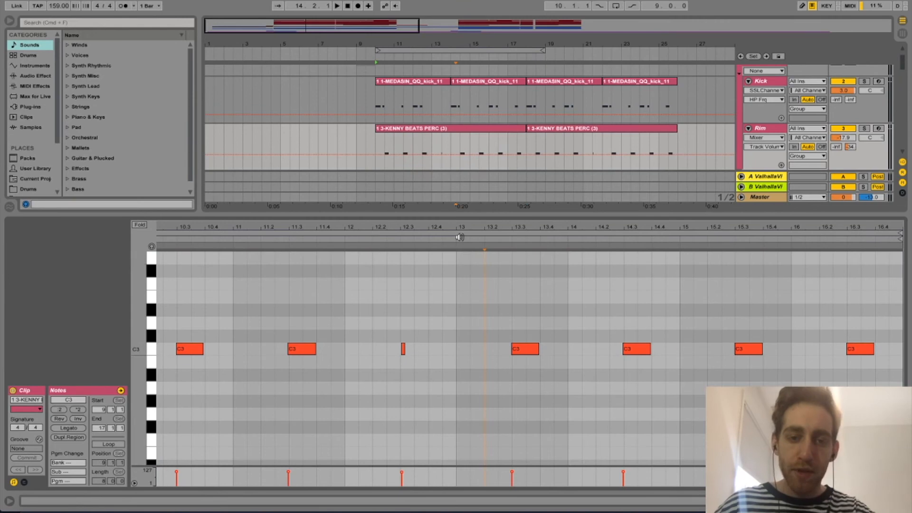
- Examine how the Rim notes sit against the grid, closely at beat 10.3, and hide the note editor
{"action": "mouse_move", "coordinate": [456, 229]}
{"action": "left_mouse_down"}
{"action": "mouse_move", "coordinate": [456, 204]}
{"action": "mouse_move", "coordinate": [455, 223]}
{"action": "left_mouse_up"}
{"action": "left_click_drag", "start_coordinate": [522, 223], "coordinate": [454, 262]}
{"action": "scroll", "coordinate": [437, 334], "scroll_direction": "left", "scroll_amount": 10}
{"action": "scroll", "coordinate": [438, 334], "scroll_direction": "up", "scroll_amount": 1}
{"action": "scroll", "coordinate": [438, 336], "scroll_direction": "left", "scroll_amount": 8}
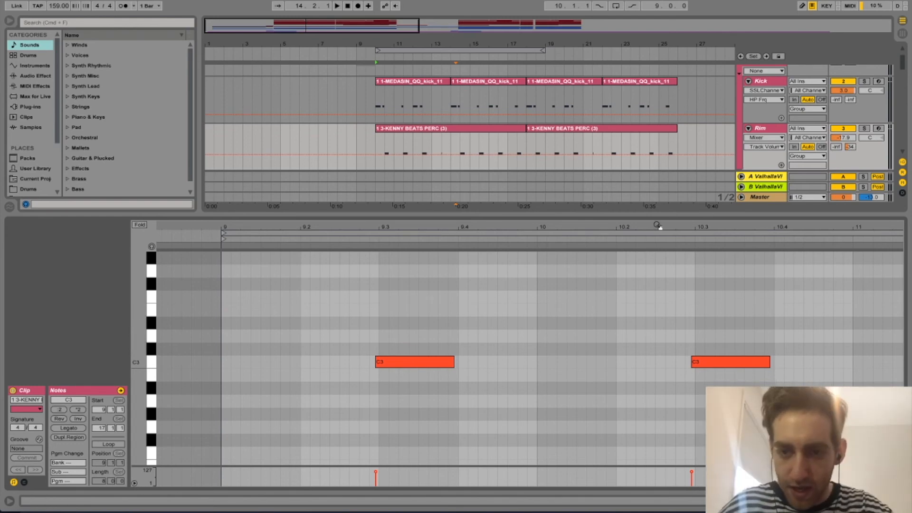
{"action": "left_click_drag", "start_coordinate": [655, 225], "coordinate": [657, 337]}
{"action": "scroll", "coordinate": [674, 342], "scroll_direction": "right", "scroll_amount": 3}
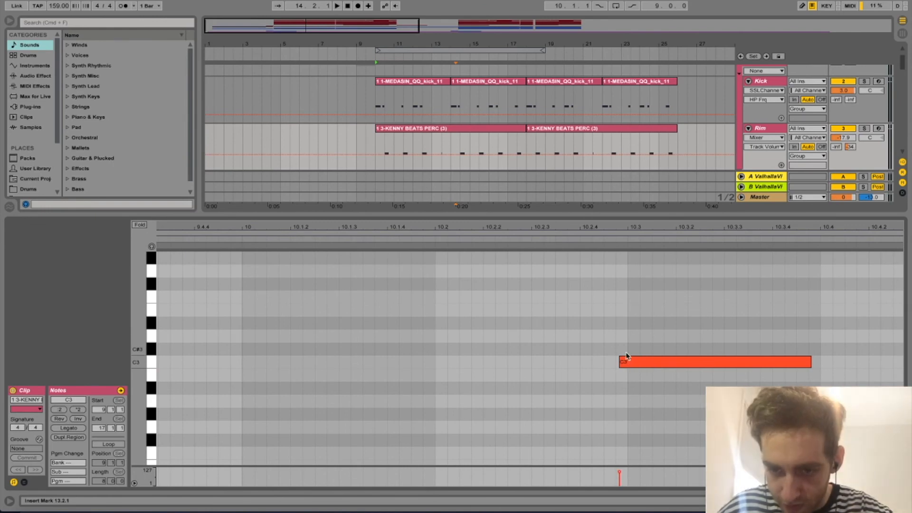
{"action": "left_click_drag", "start_coordinate": [669, 228], "coordinate": [669, 137]}
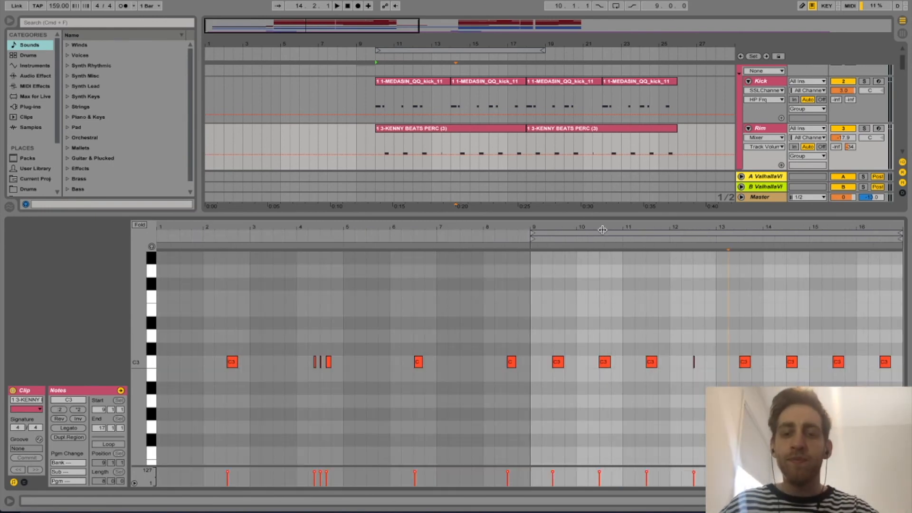
{"action": "key", "text": "super+alt+l"}
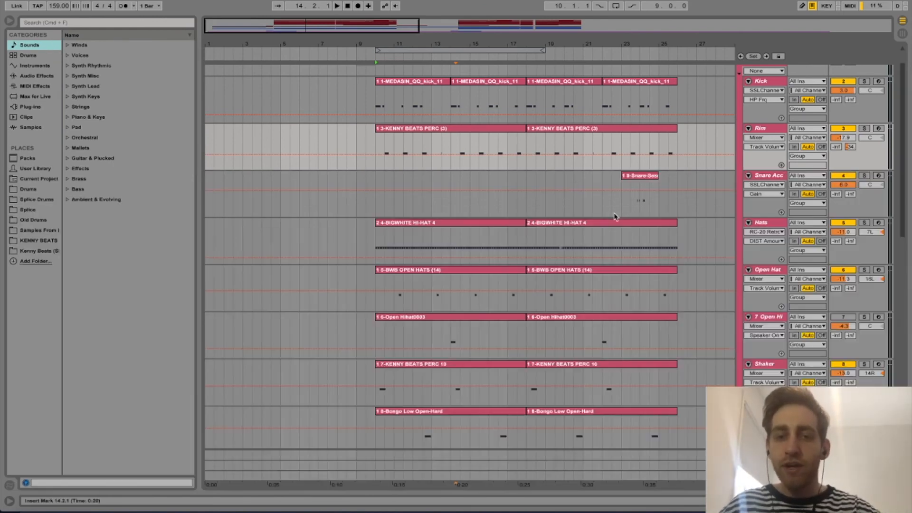
- Open the first BIGWHITE HI-HAT 4 clip on the Hats track, examine its note timing near 3.4, and hide the note editor
{"action": "double_click", "coordinate": [435, 224]}
{"action": "left_click_drag", "start_coordinate": [439, 227], "coordinate": [439, 247]}
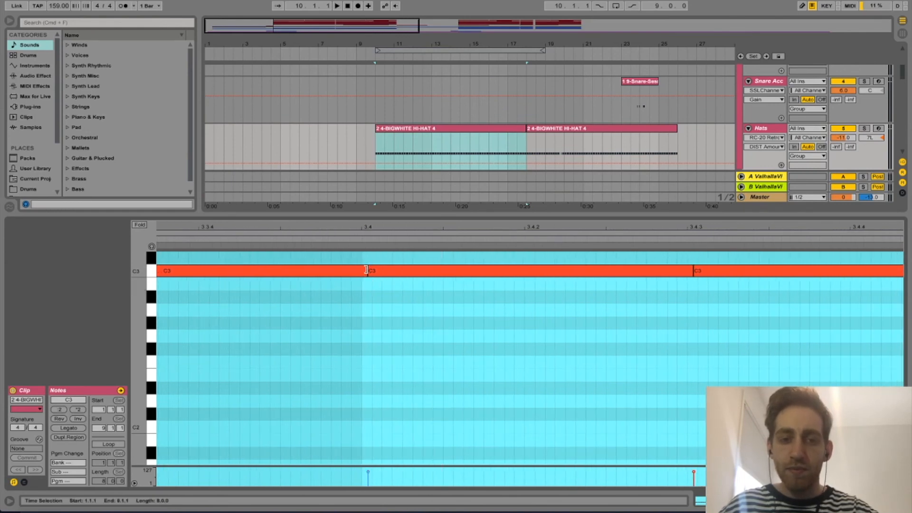
{"action": "left_click", "coordinate": [365, 285]}
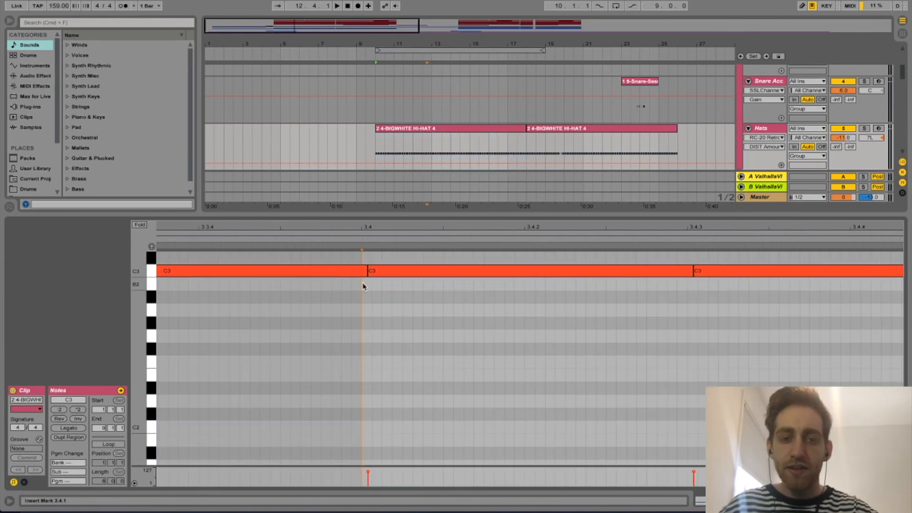
{"action": "left_click_drag", "start_coordinate": [401, 224], "coordinate": [402, 190]}
{"action": "double_click", "coordinate": [406, 216]}
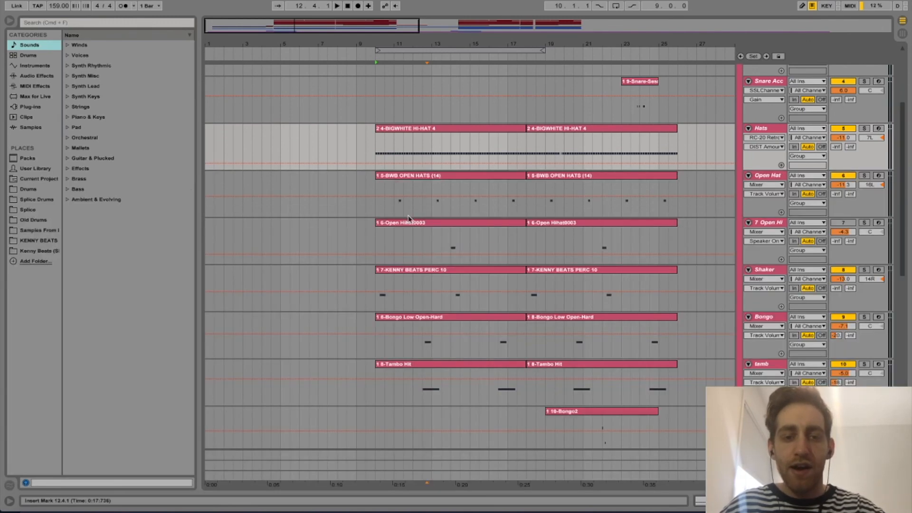
- Open the first Open Hihat0003 clip, inspect the timing of its C3 note at bar 10, and hide the note editor
{"action": "double_click", "coordinate": [441, 226]}
{"action": "left_click_drag", "start_coordinate": [711, 286], "coordinate": [676, 247]}
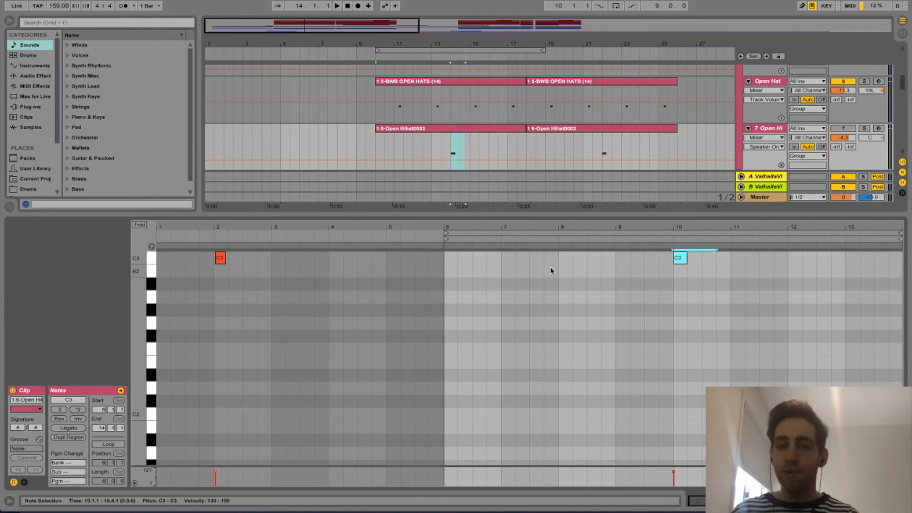
{"action": "left_click_drag", "start_coordinate": [698, 227], "coordinate": [697, 290]}
{"action": "left_click_drag", "start_coordinate": [516, 260], "coordinate": [515, 259]}
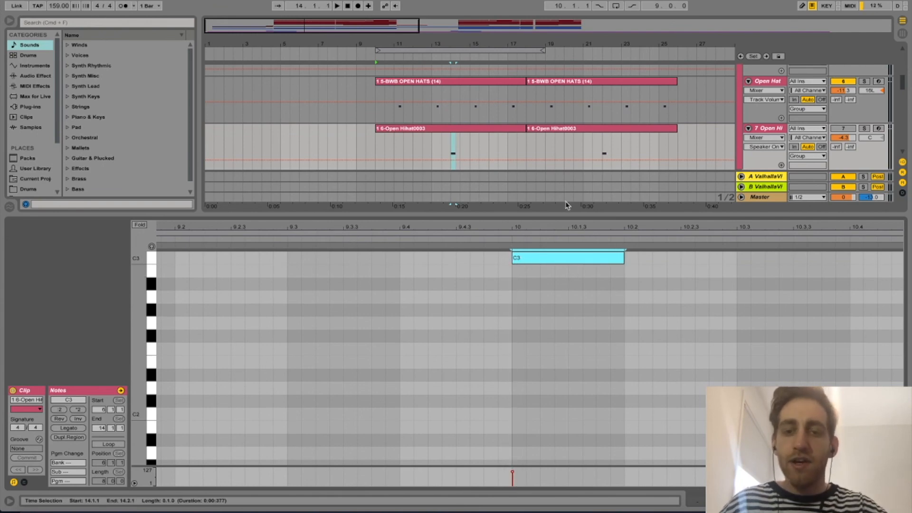
{"action": "double_click", "coordinate": [556, 213]}
- Review the drum tracks from Kick to the drum break alongside the Bass and melodic tracks, and collapse the Drums group
{"action": "scroll", "coordinate": [488, 226], "scroll_direction": "down", "scroll_amount": 3}
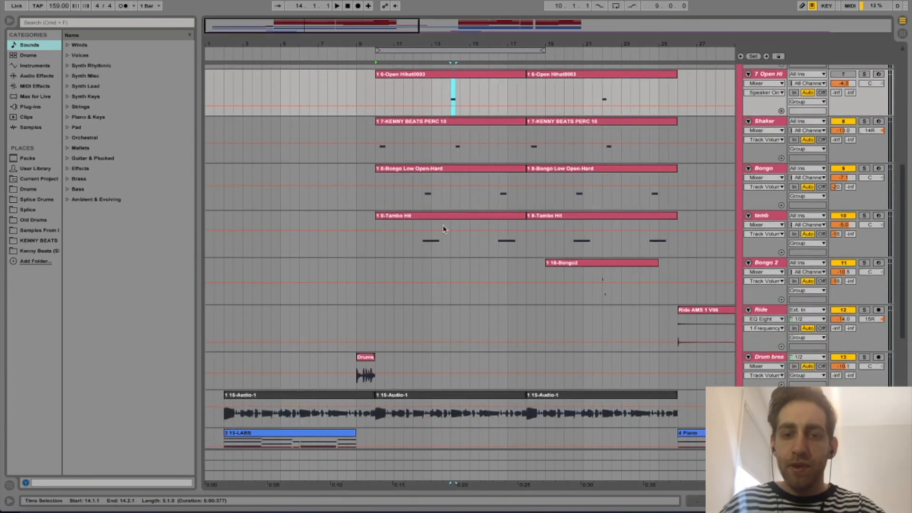
{"action": "scroll", "coordinate": [443, 228], "scroll_direction": "up", "scroll_amount": 5}
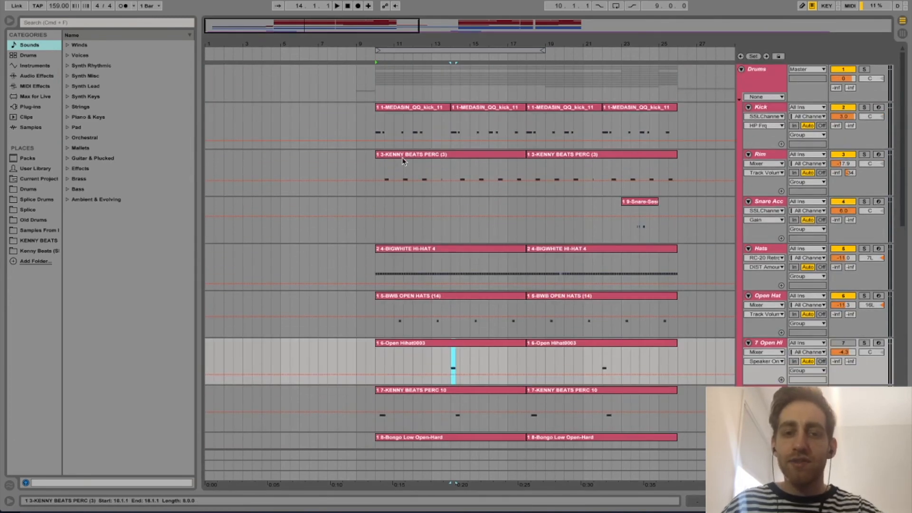
{"action": "scroll", "coordinate": [395, 203], "scroll_direction": "down", "scroll_amount": 2}
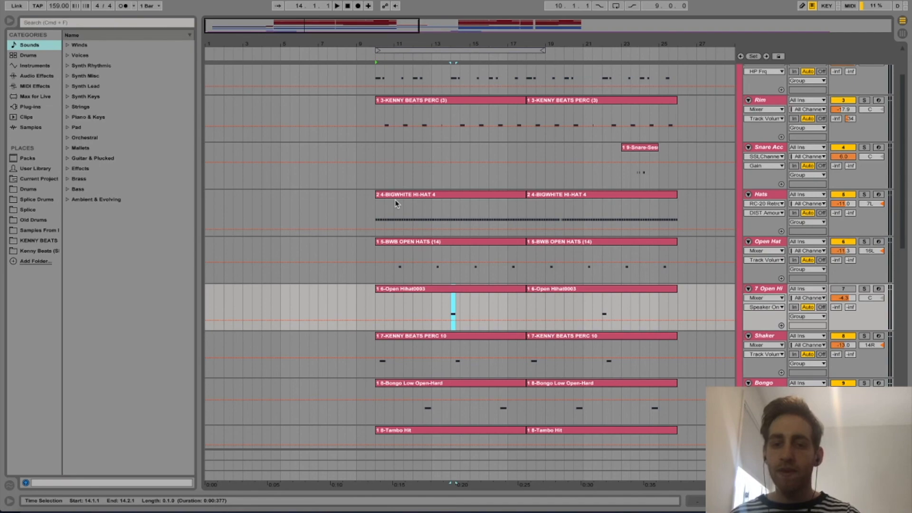
{"action": "scroll", "coordinate": [492, 157], "scroll_direction": "down", "scroll_amount": 9}
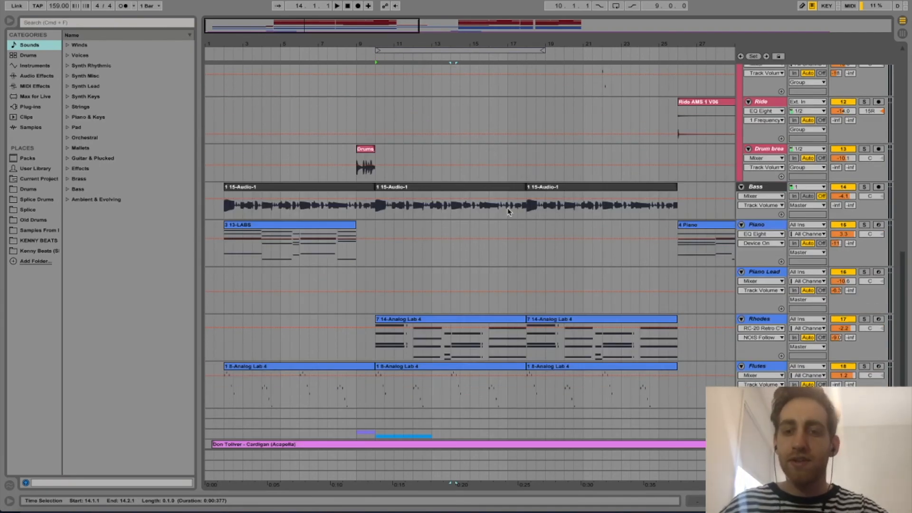
{"action": "scroll", "coordinate": [685, 86], "scroll_direction": "up", "scroll_amount": 7}
{"action": "scroll", "coordinate": [685, 86], "scroll_direction": "up", "scroll_amount": 3}
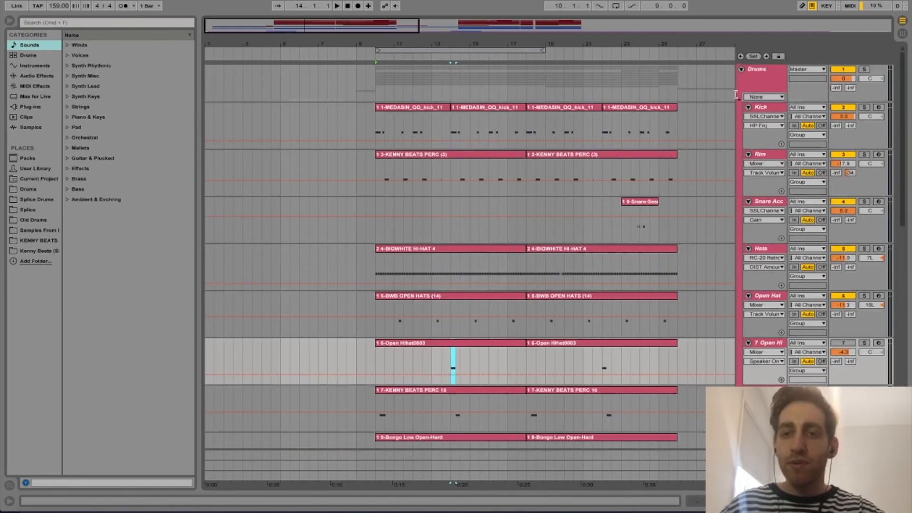
{"action": "left_click", "coordinate": [741, 69]}
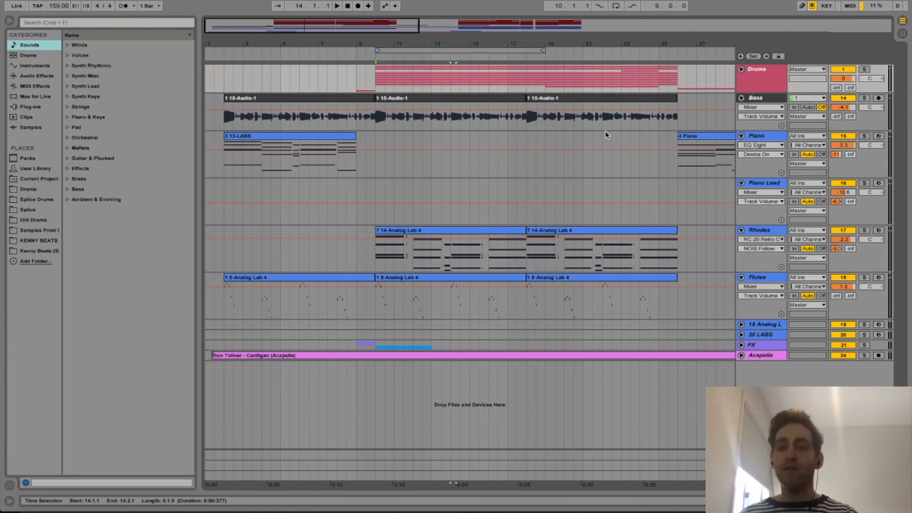